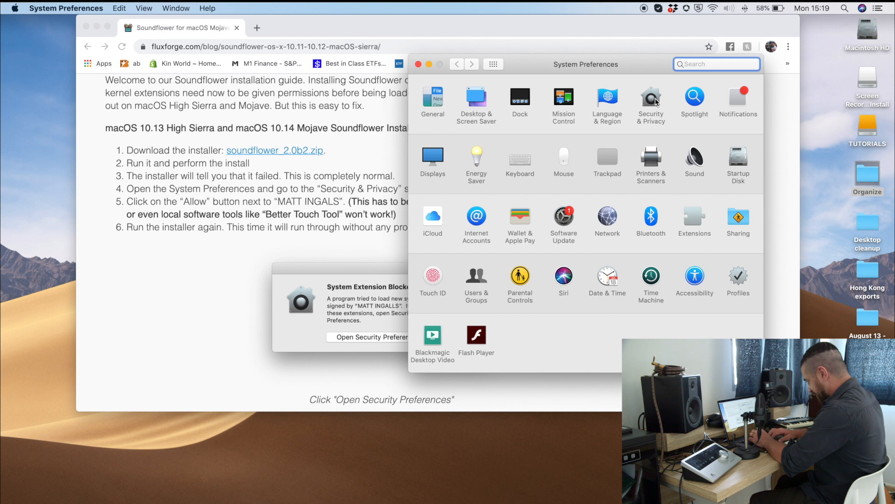
click(655, 101)
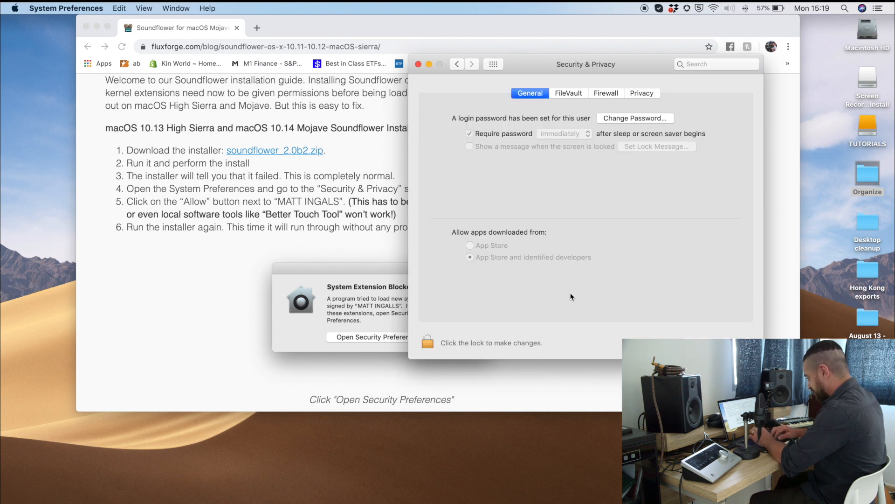
Step: View the Security & Privacy settings, and return to the Soundflower installation guide in Chrome to read further down
click(345, 230)
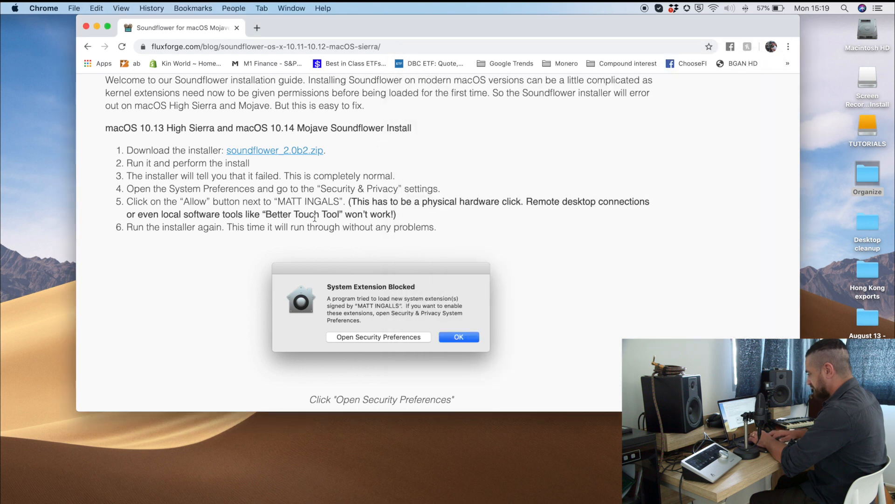
scroll(296, 208, down, 5)
scroll(407, 292, down, 1)
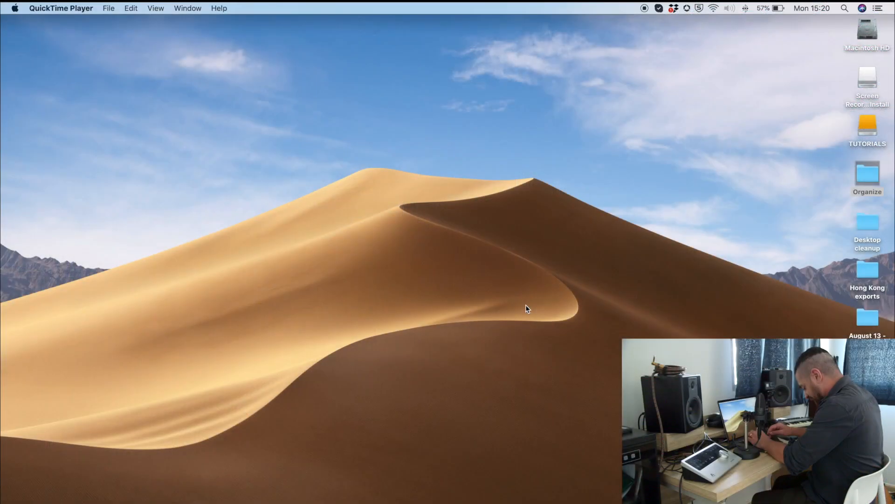
Step: Search the Mac for "audio midi", launch Audio MIDI Setup and reposition its Audio Devices window
key(super+space)
text(system)
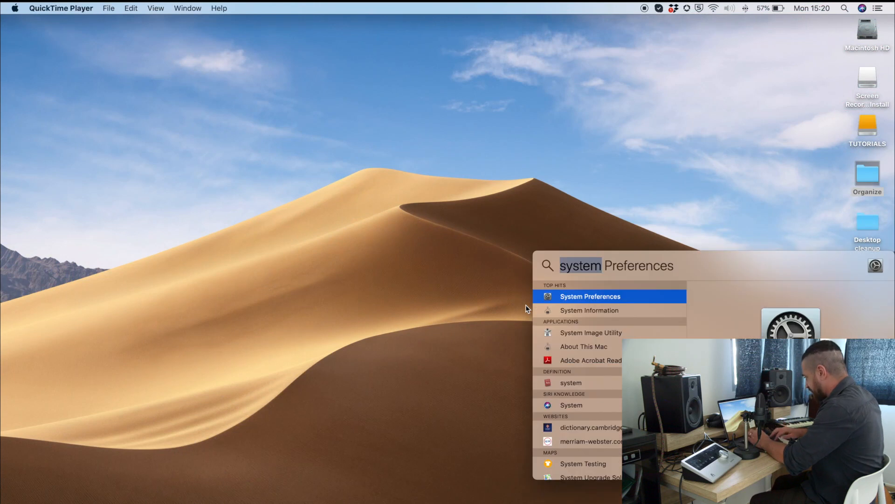
key(BackSpace)
drag(693, 256, 439, 203)
text(audio midi)
key(Return)
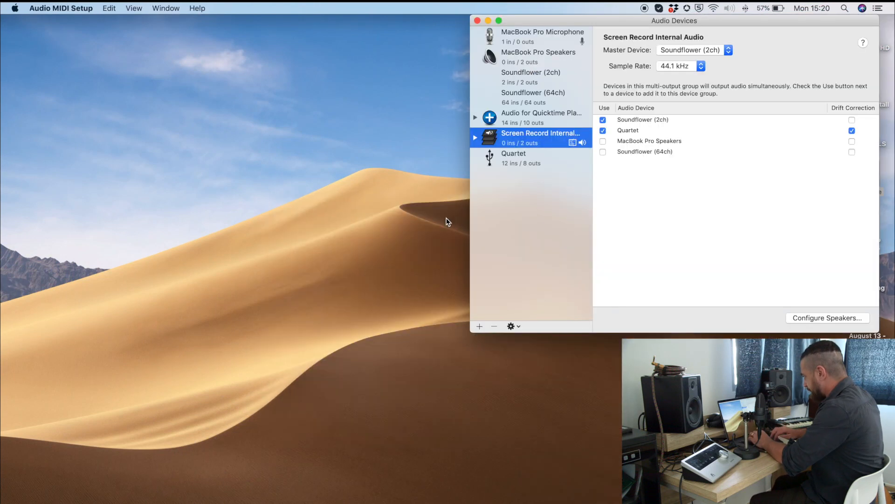
drag(582, 21, 335, 59)
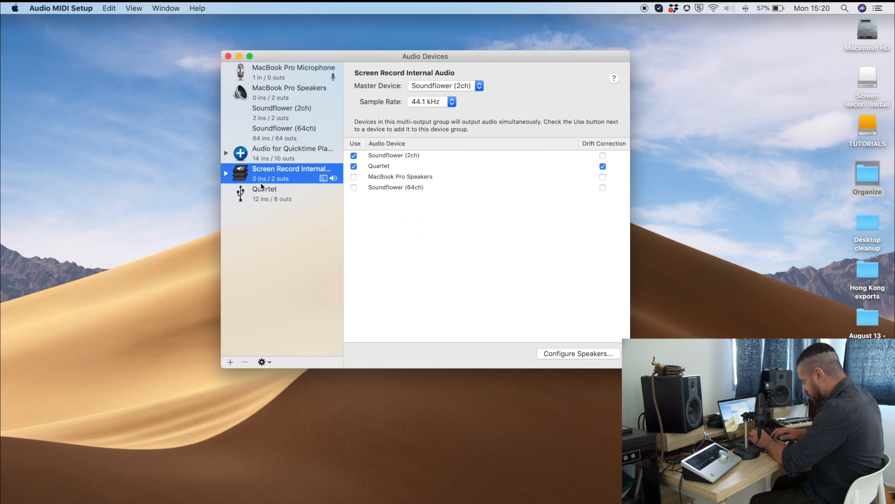
Step: Examine the aggregate device creation option and the existing Audio for Quicktime Player device's name and clock source choices
click(229, 362)
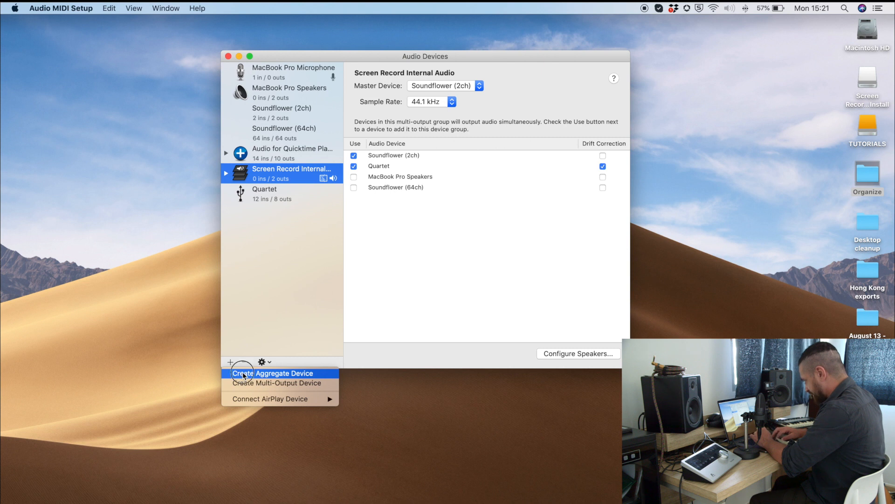
click(242, 157)
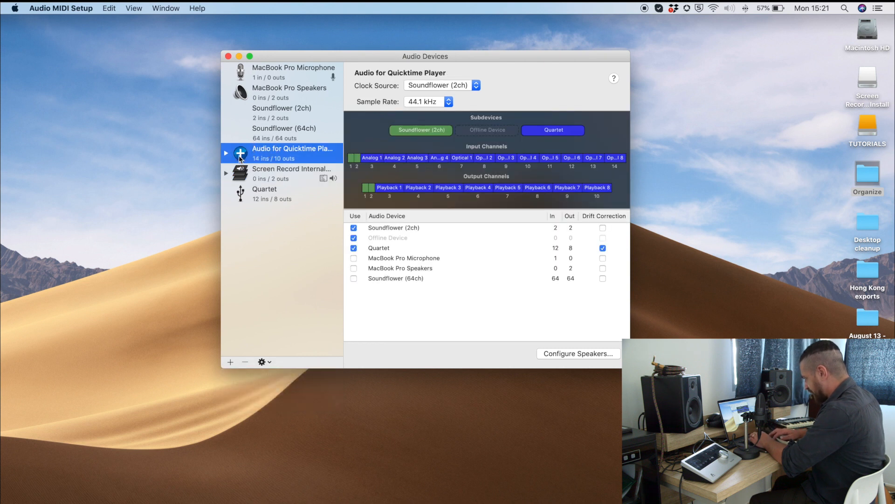
double_click(263, 149)
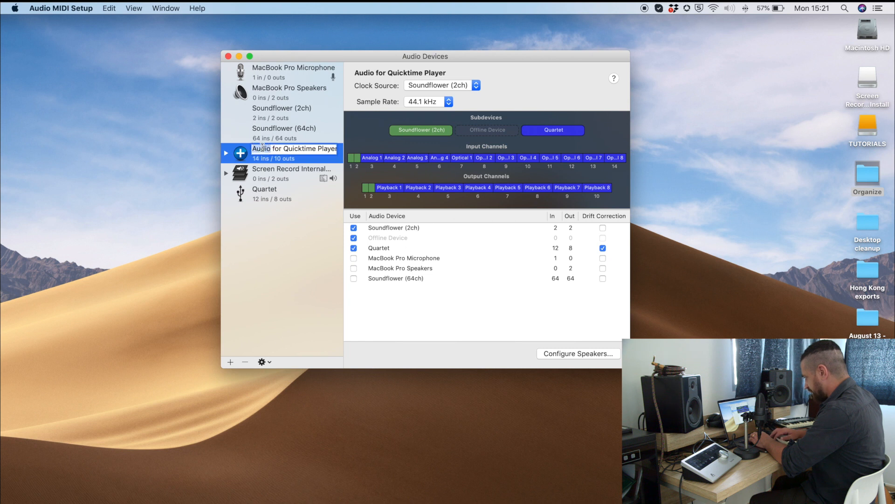
triple_click(269, 147)
click(270, 149)
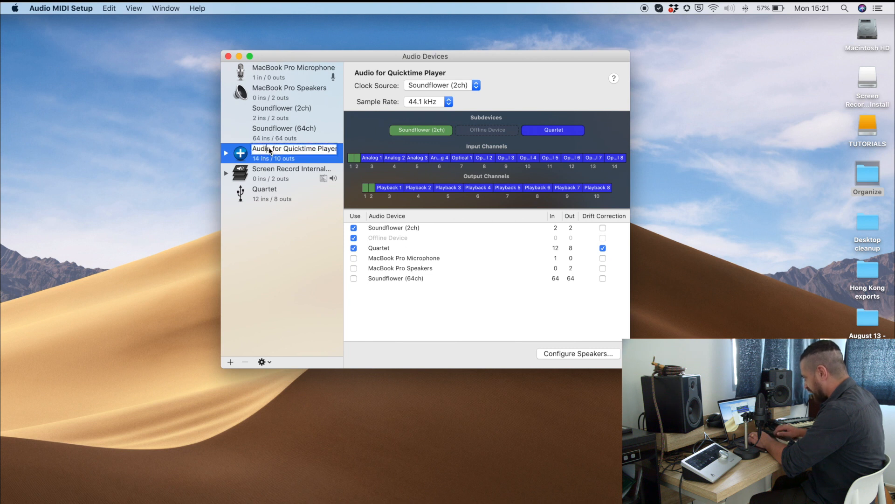
click(335, 149)
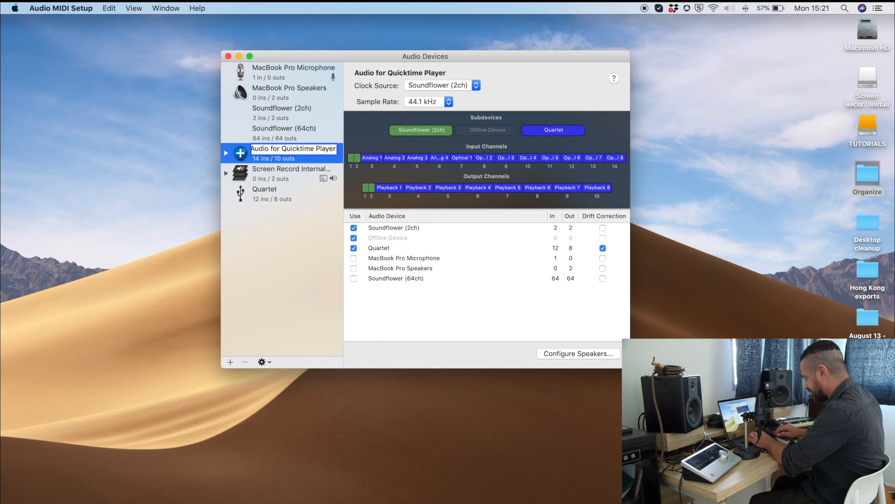
key(Up)
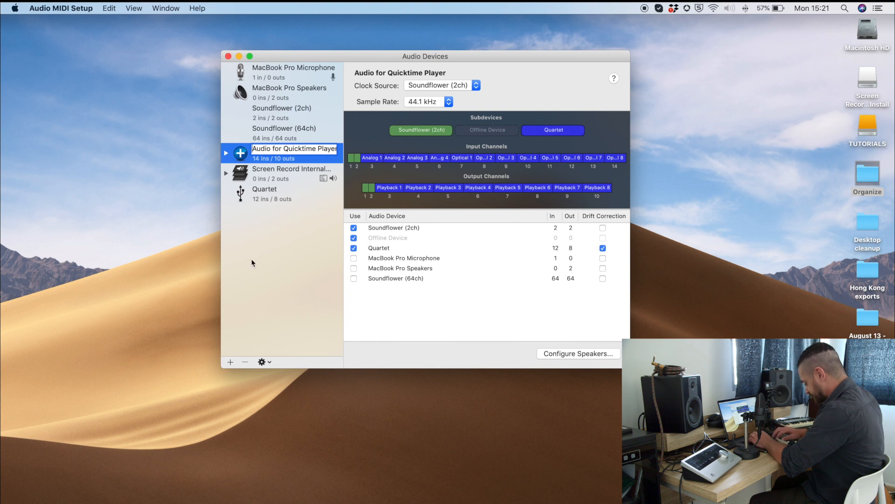
key(Return)
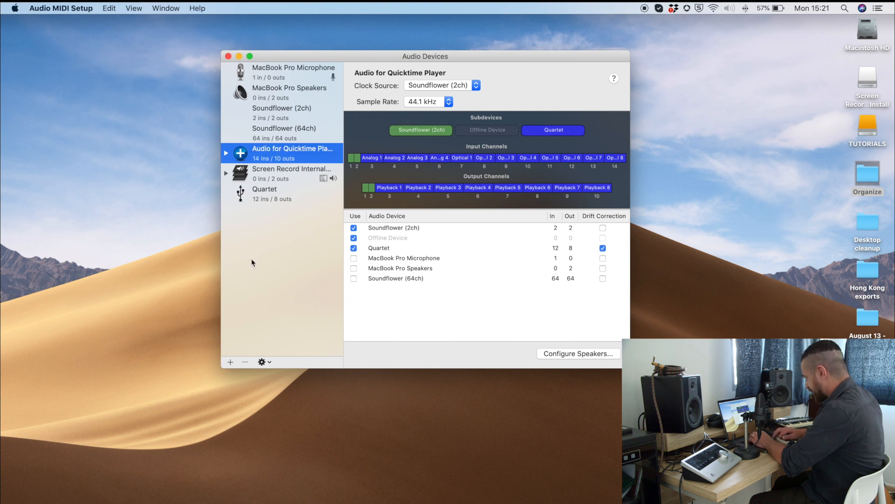
click(476, 88)
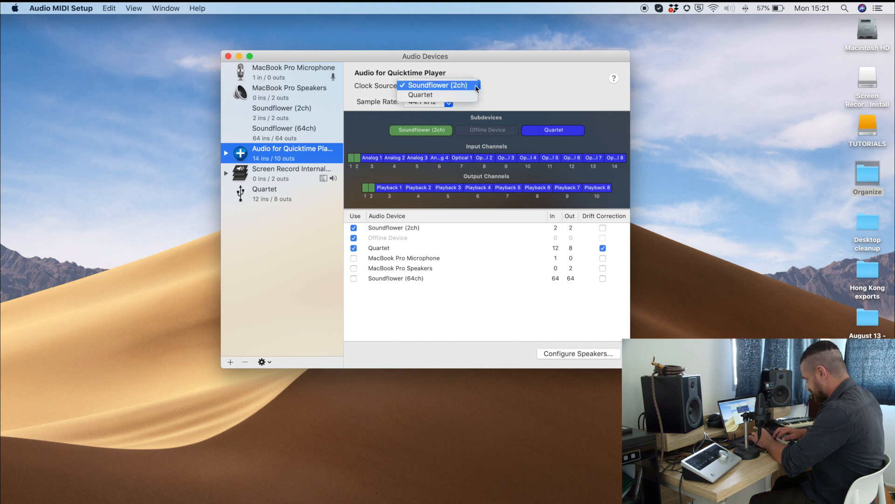
click(506, 83)
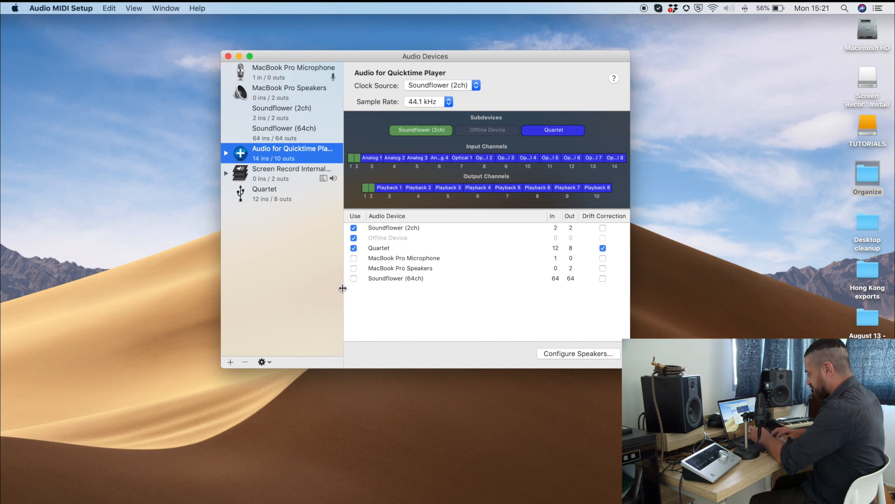
Step: Examine the multi-output device creation option and the full name of the existing Screen Record Internal Audio device
click(231, 362)
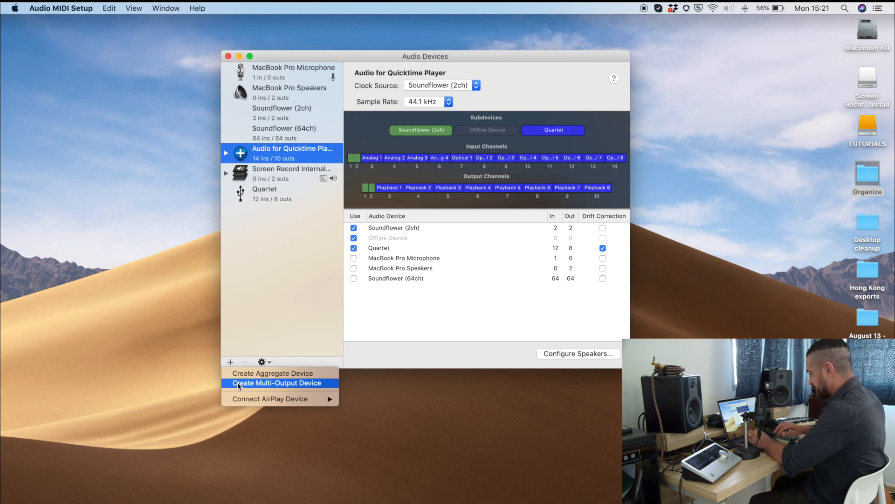
click(276, 172)
click(263, 174)
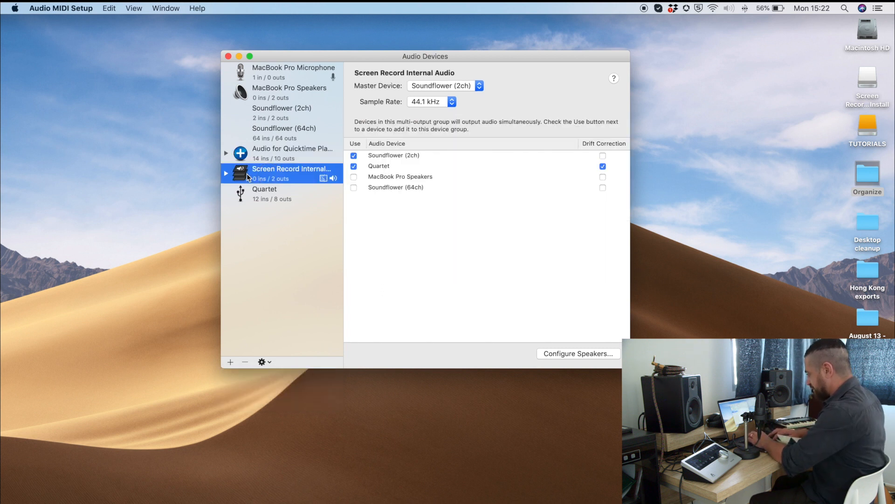
double_click(280, 170)
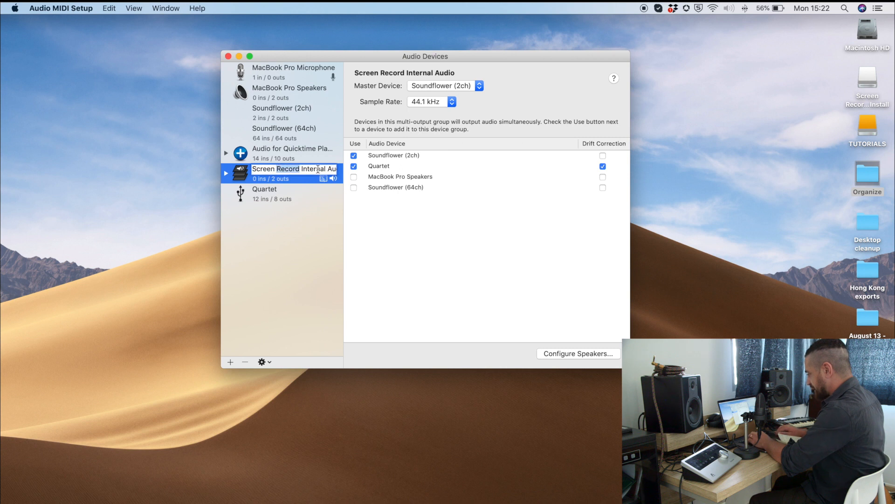
click(253, 169)
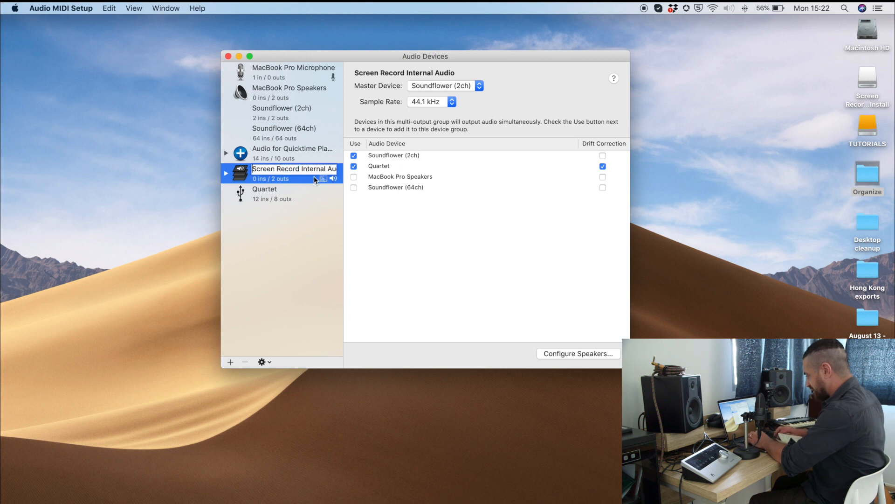
key(Right)
key(Right)
key(Right)
key(Right)
key(Right)
key(Right)
key(Right)
key(Right)
key(Right)
key(Right)
key(Right)
key(Right)
key(Right)
key(Right)
key(Right)
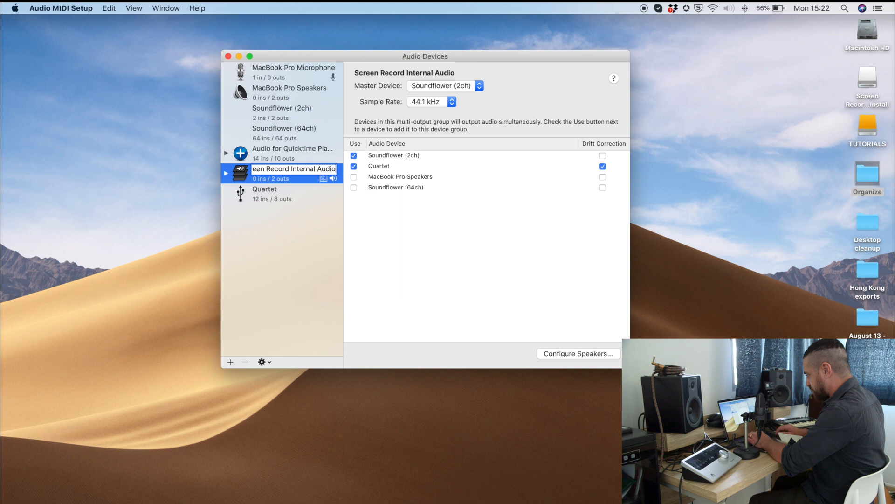
click(245, 238)
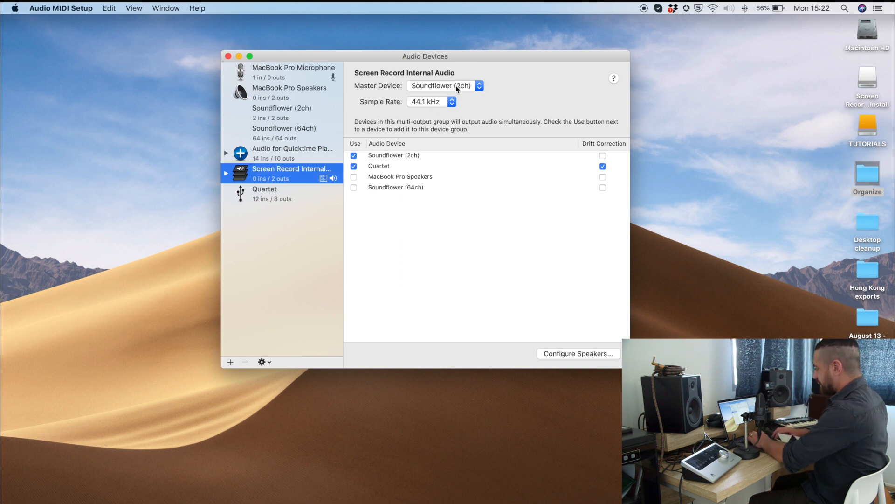
Step: Check the master device choices of Screen Record Internal Audio and close the Audio Devices window
click(455, 85)
click(455, 86)
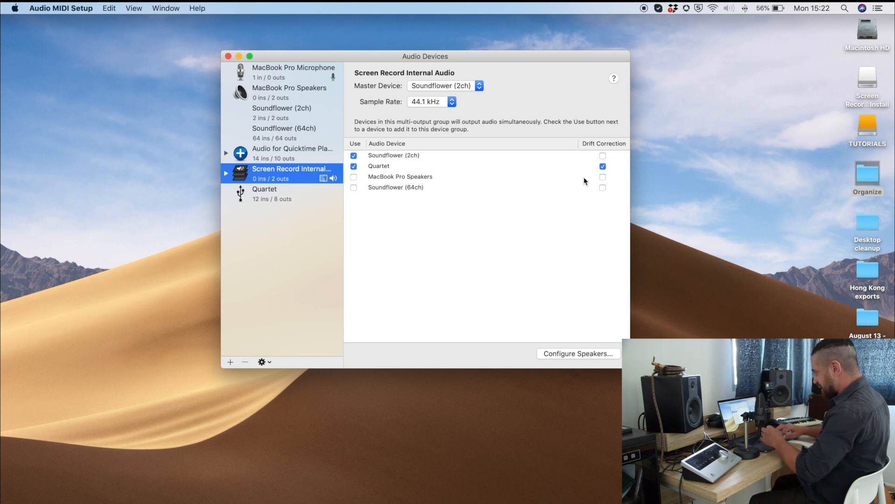
click(228, 56)
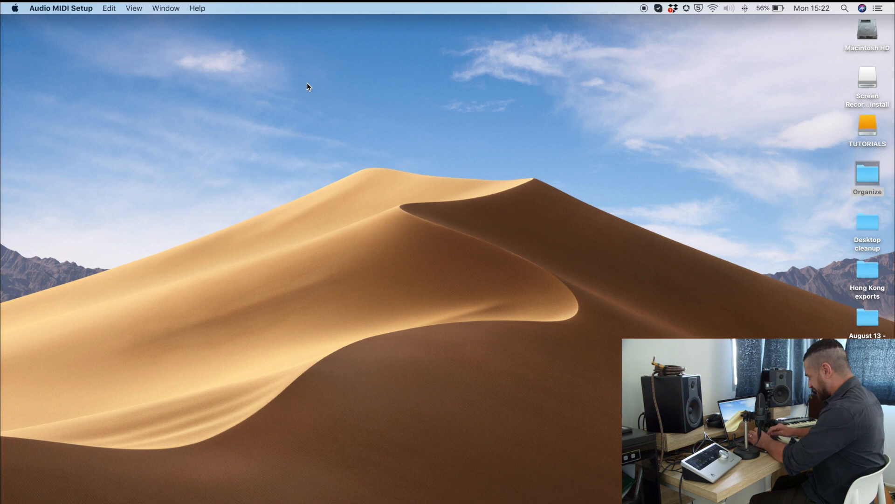
Step: Search the Mac for "sound", open the Sound output settings in System Preferences and move the window aside
key(super+space)
key(BackSpace)
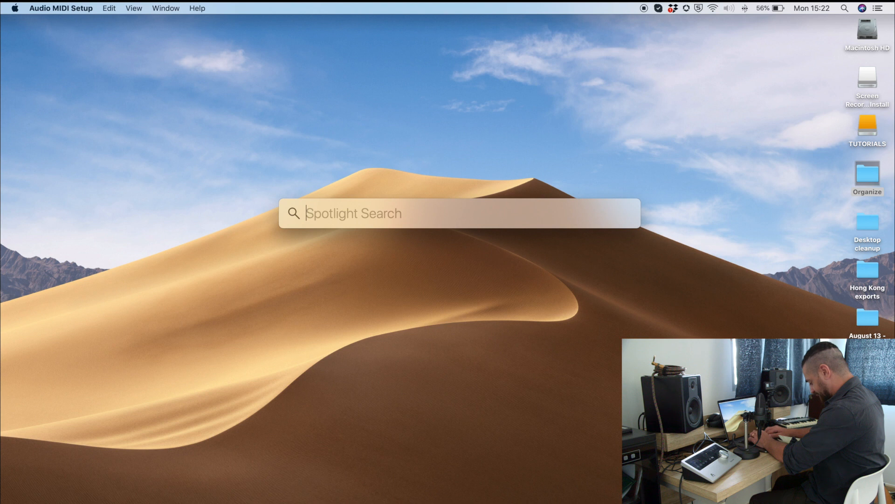
text(sound)
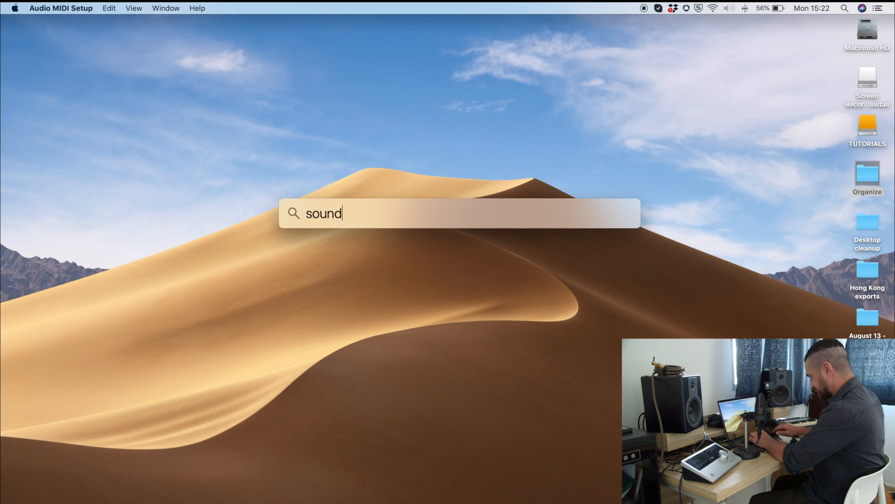
key(Return)
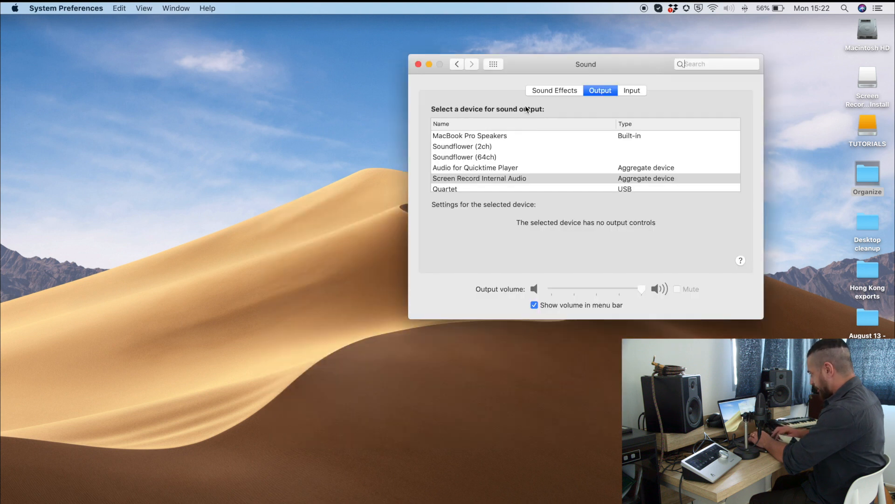
drag(592, 69, 392, 88)
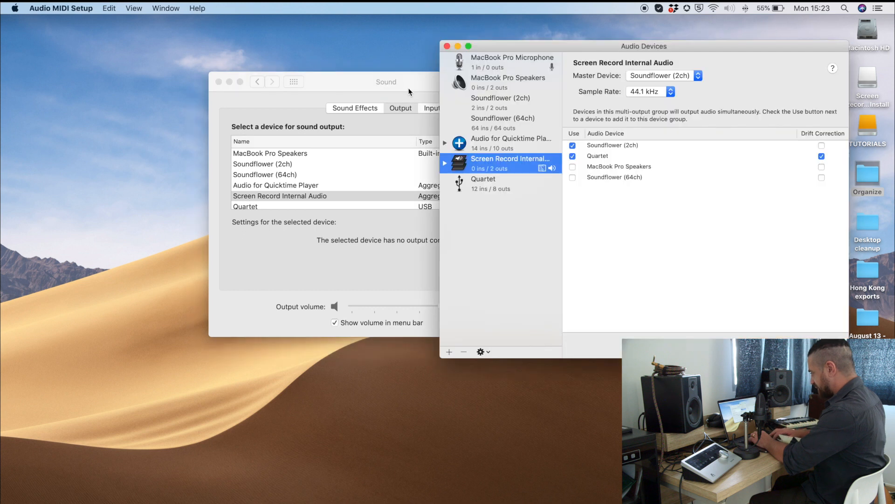
drag(409, 92, 278, 107)
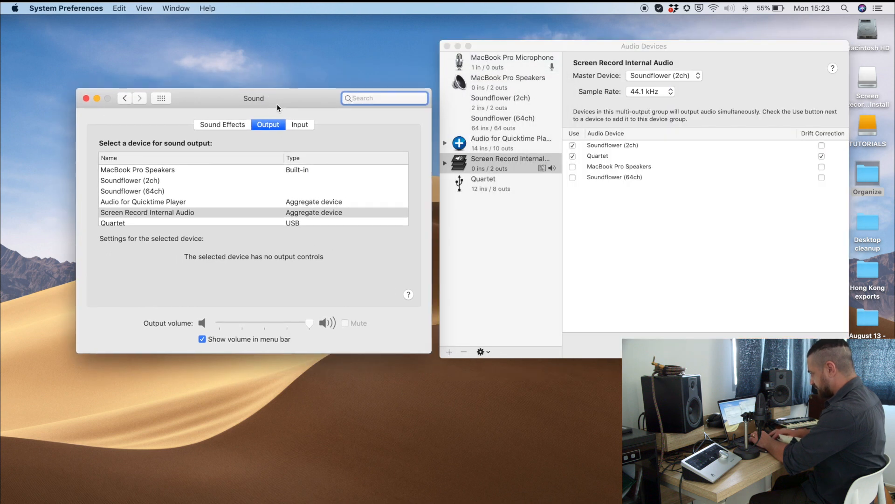
Step: Compare the Screen Record Internal Audio device in Audio MIDI Setup with the selected sound output, and close both windows
click(511, 162)
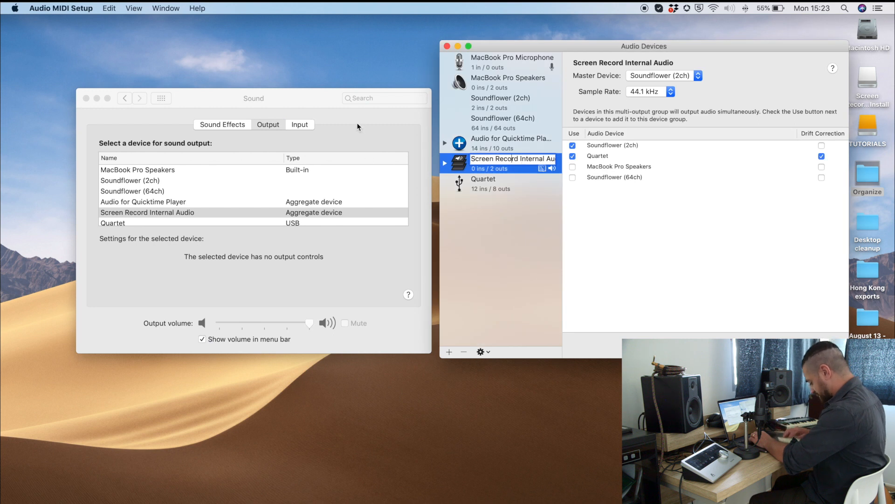
click(446, 46)
drag(296, 94, 407, 74)
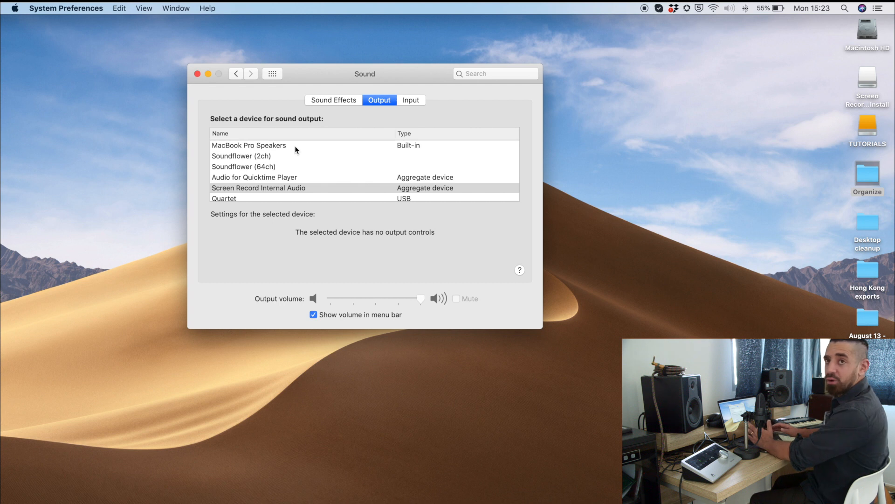
click(197, 74)
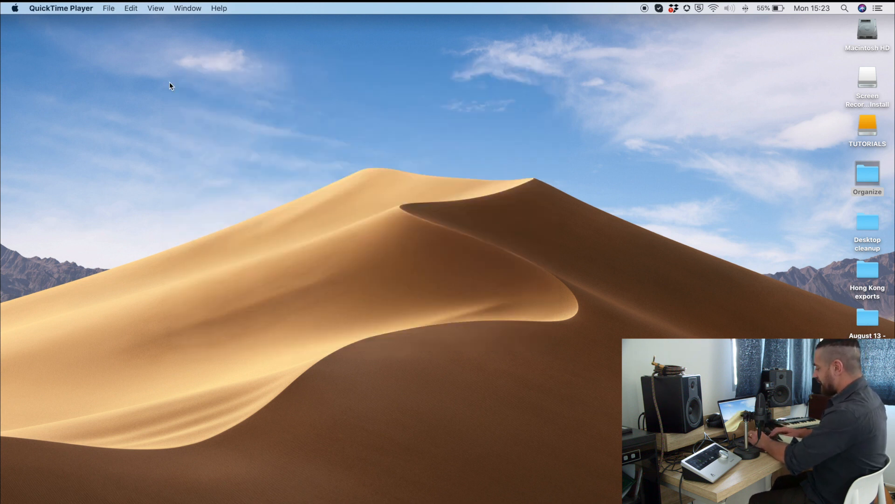
Step: Launch QuickTime Player through a search for "quick" and open a new audio recording
key(super+space)
key(BackSpace)
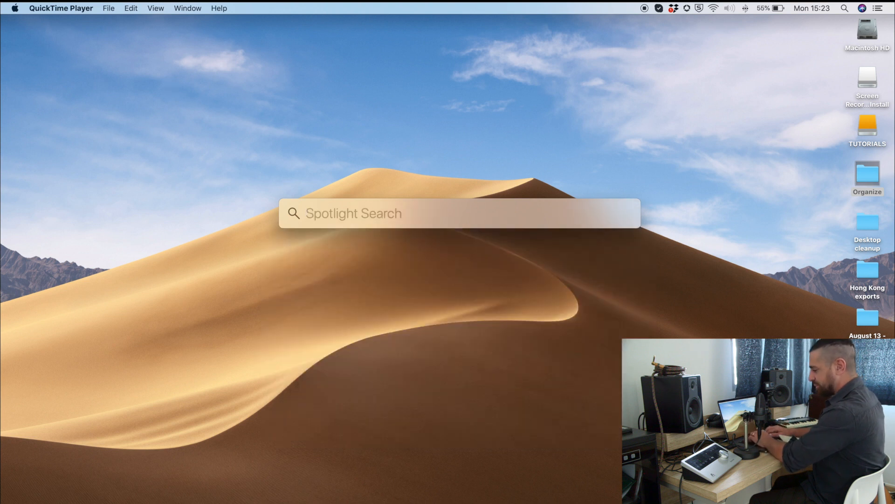
text(quick)
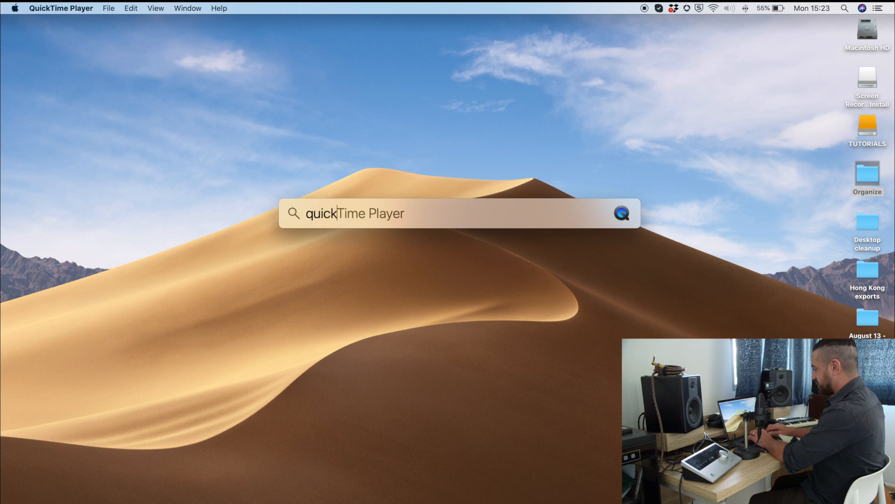
key(Return)
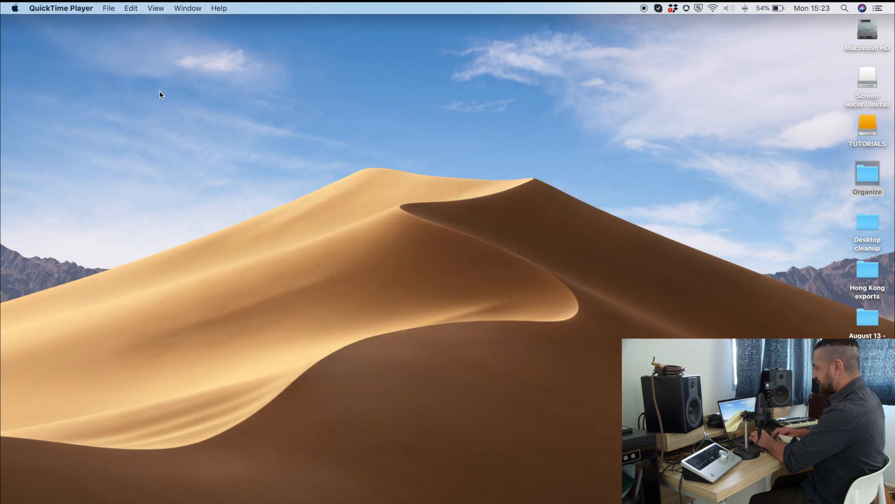
click(65, 8)
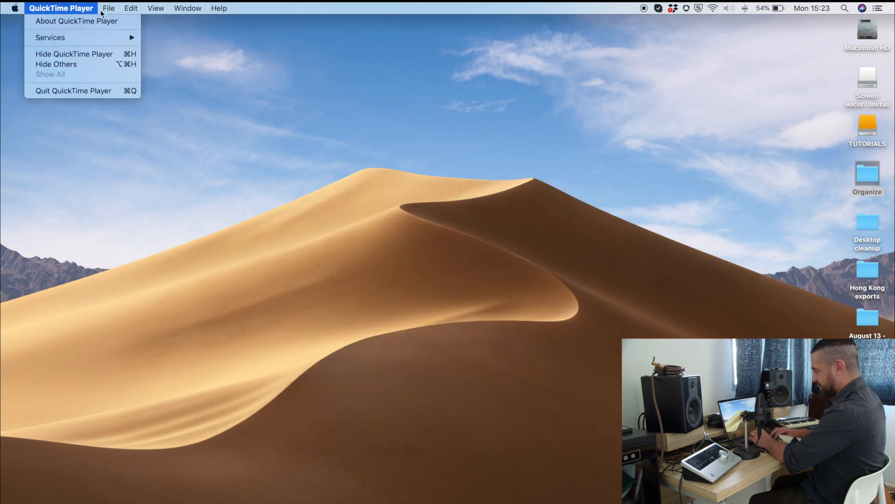
mouse_move(106, 11)
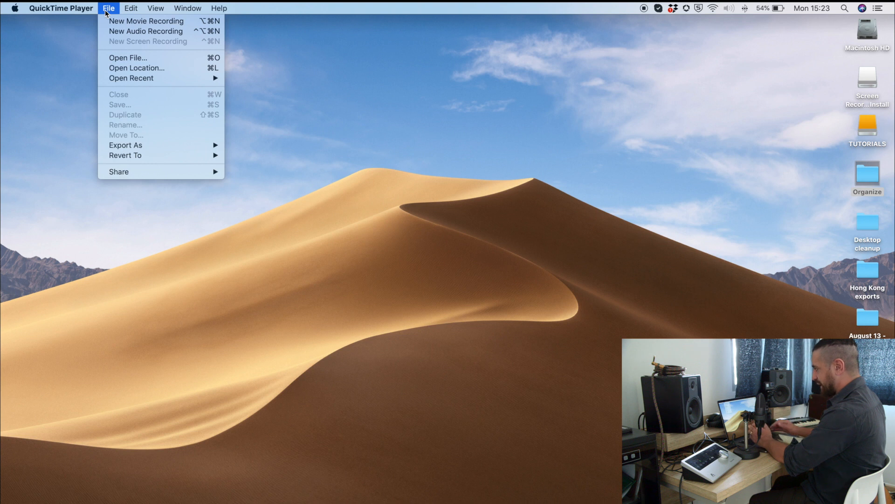
click(165, 34)
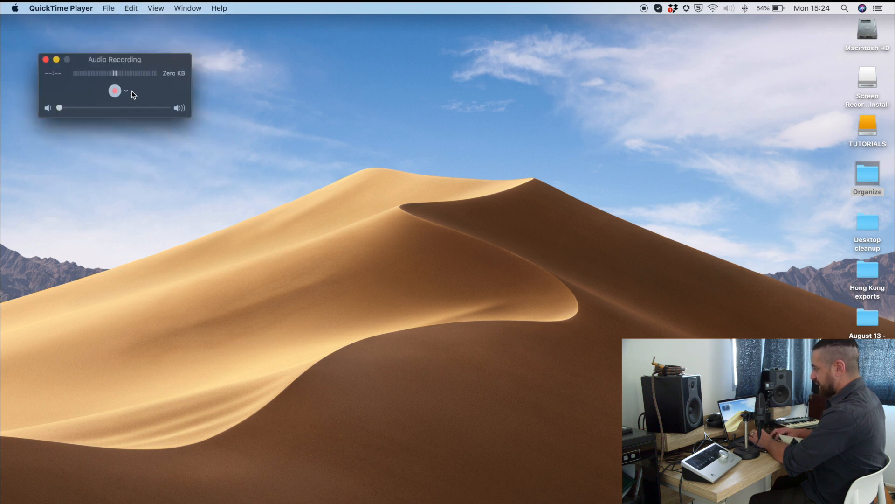
Step: Check the microphone and quality choices of the audio recording, including Audio for Quicktime Player, and leave them as they are
click(126, 91)
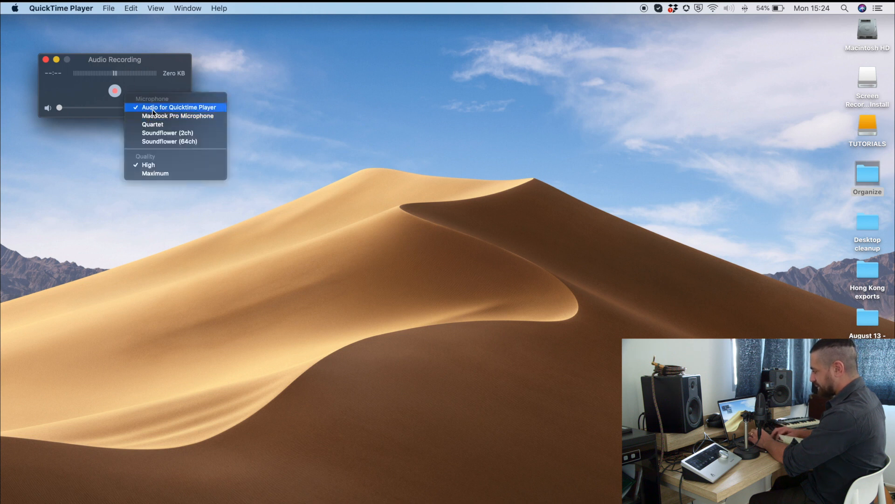
click(155, 89)
click(170, 91)
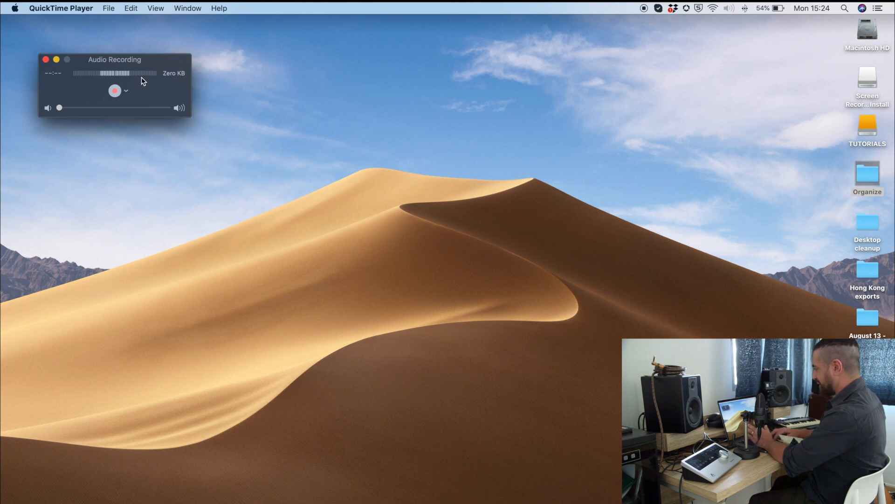
Step: Open the Hong Kong exports folder, select Hong Kong Airport Shutdown TEN HEAD FINAL REFILE.mp4 and move the folder window lower
click(875, 270)
double_click(875, 270)
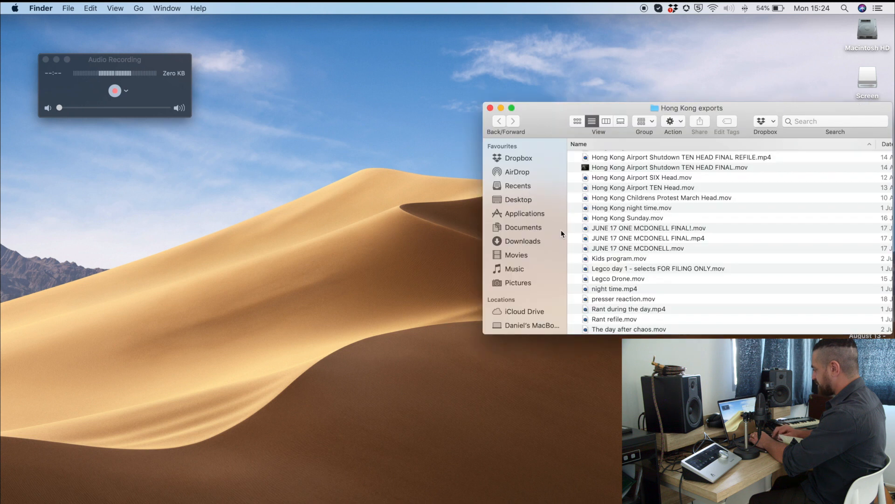
click(615, 168)
key(Up)
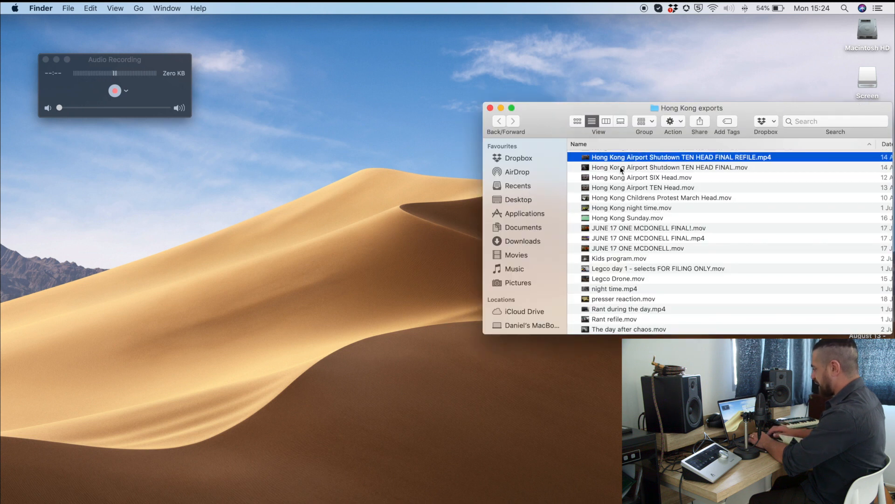
drag(544, 127, 528, 194)
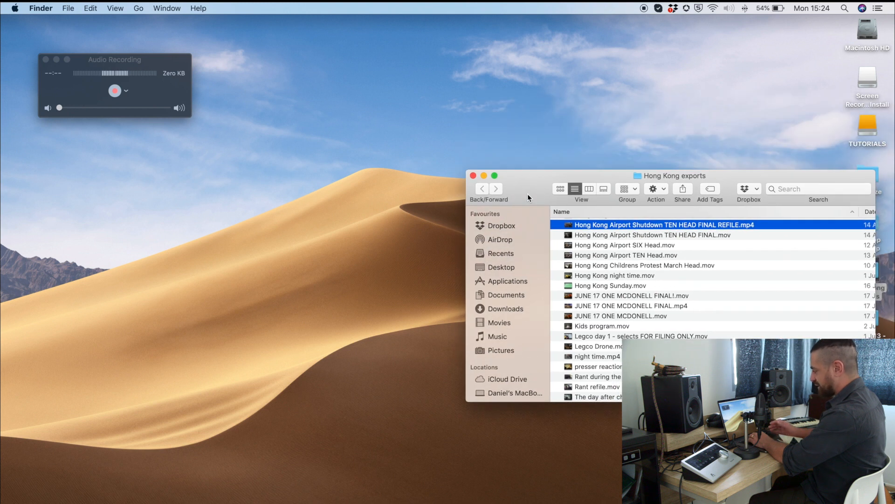
Step: Preview the selected video in a smaller window clear of the Audio Recording level meter, and close the preview
key(space)
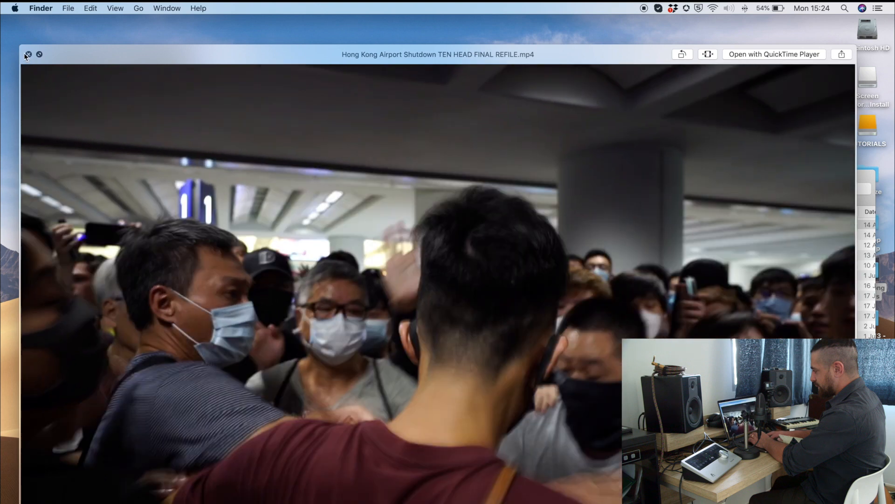
click(40, 54)
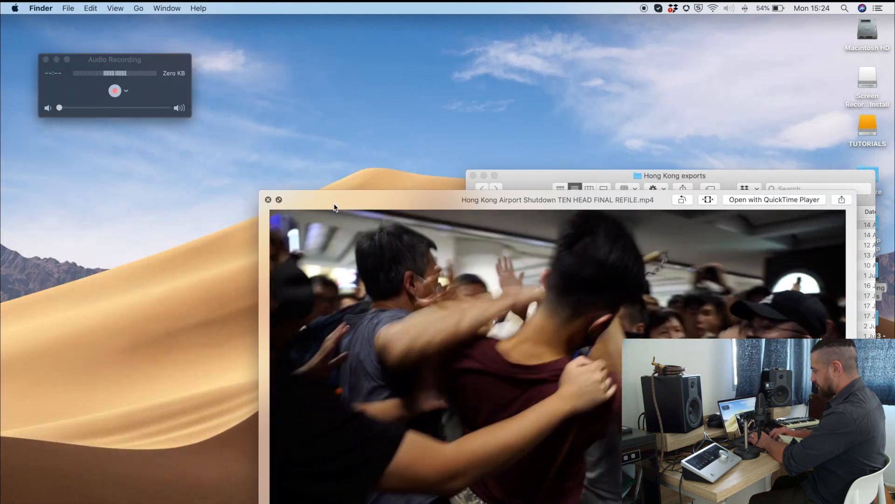
drag(334, 207, 329, 160)
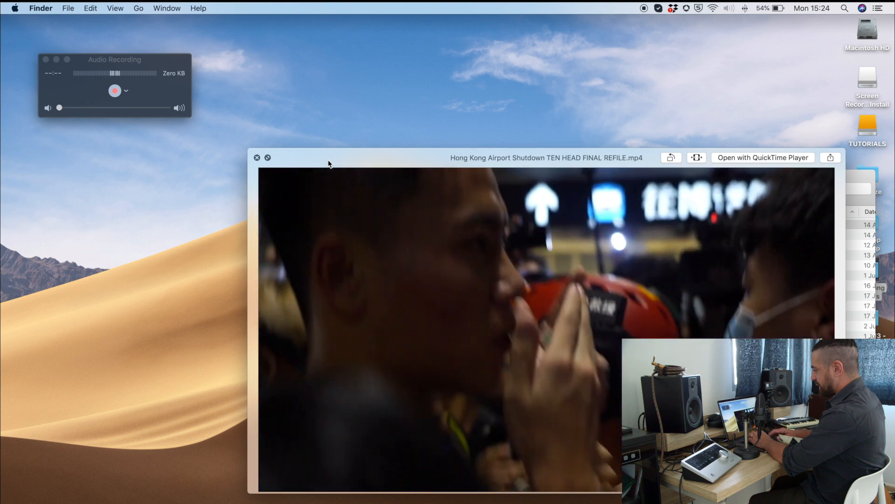
key(space)
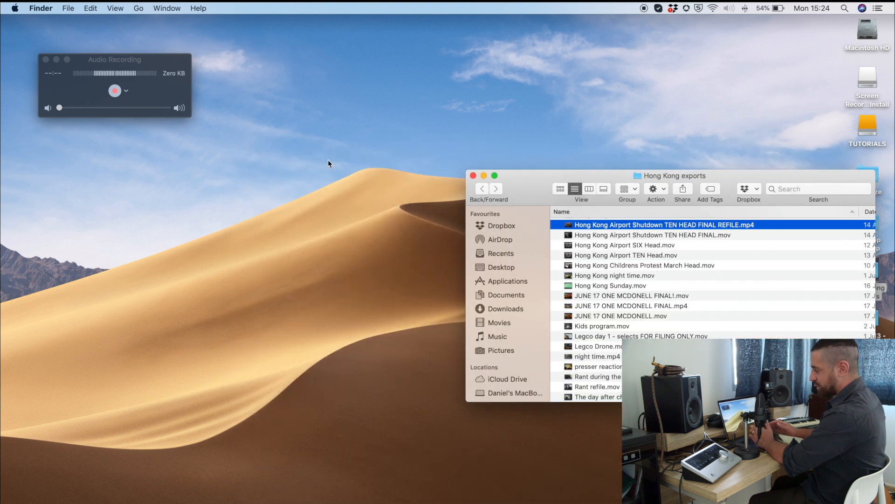